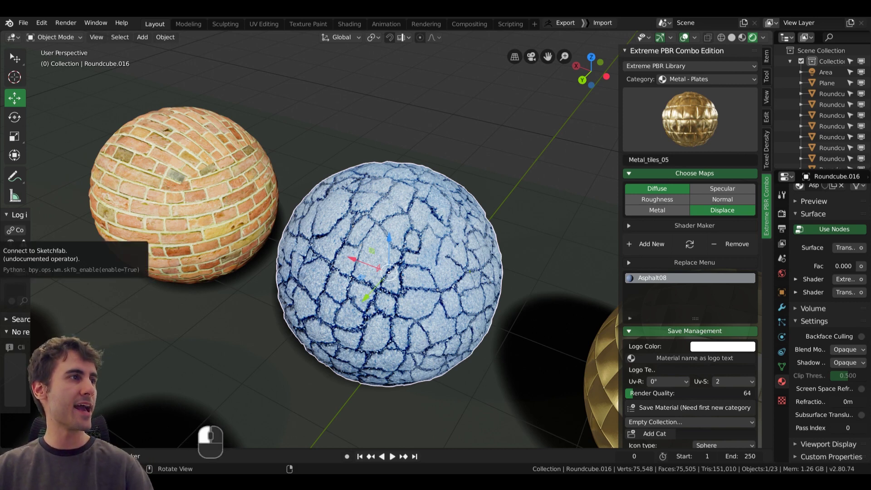
Orbit over the rows of material spheres for a top-down view, then deselect everything
{"action": "left_click", "coordinate": [545, 262]}
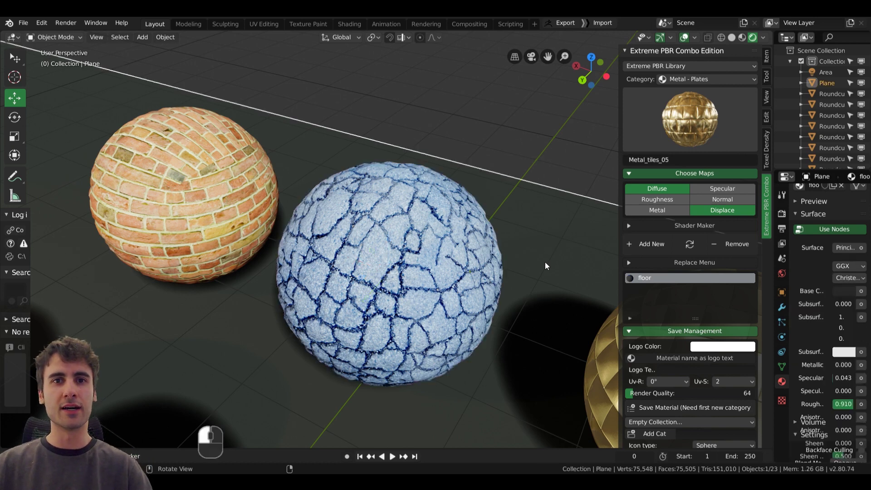
{"action": "middle_click_drag", "start_coordinate": [545, 262], "coordinate": [516, 266]}
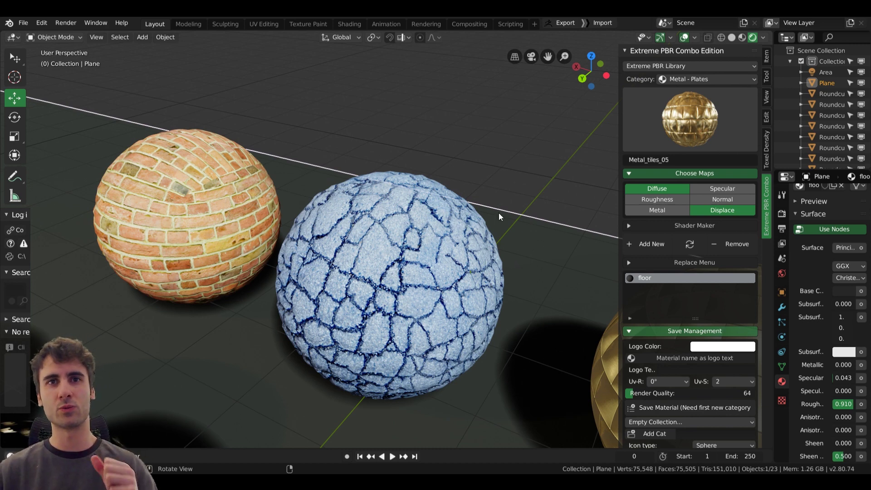
{"action": "scroll", "coordinate": [498, 213], "scroll_direction": "down", "scroll_amount": 4}
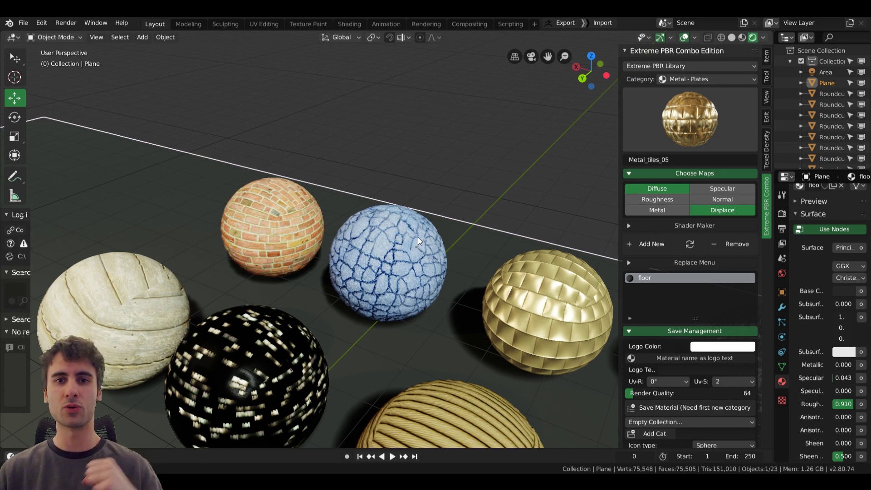
{"action": "middle_click_drag", "start_coordinate": [418, 238], "coordinate": [419, 237]}
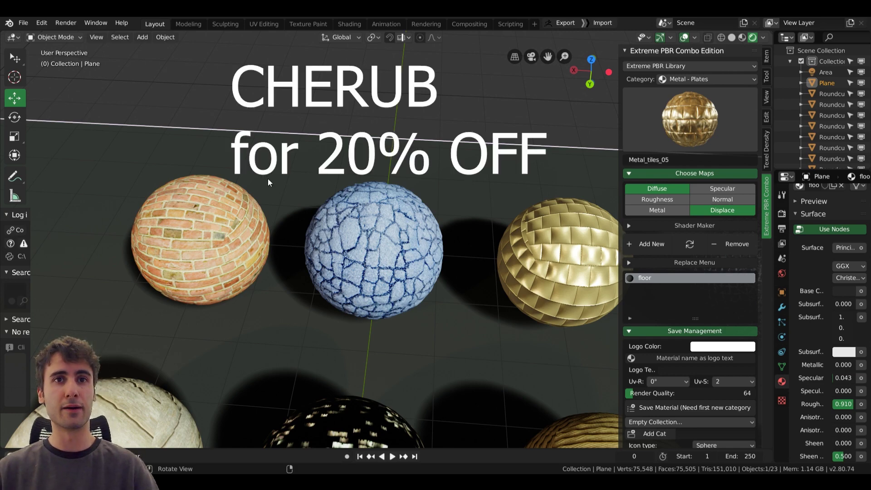
{"action": "middle_click_drag", "start_coordinate": [268, 178], "coordinate": [336, 220]}
{"action": "key", "text": "a"}
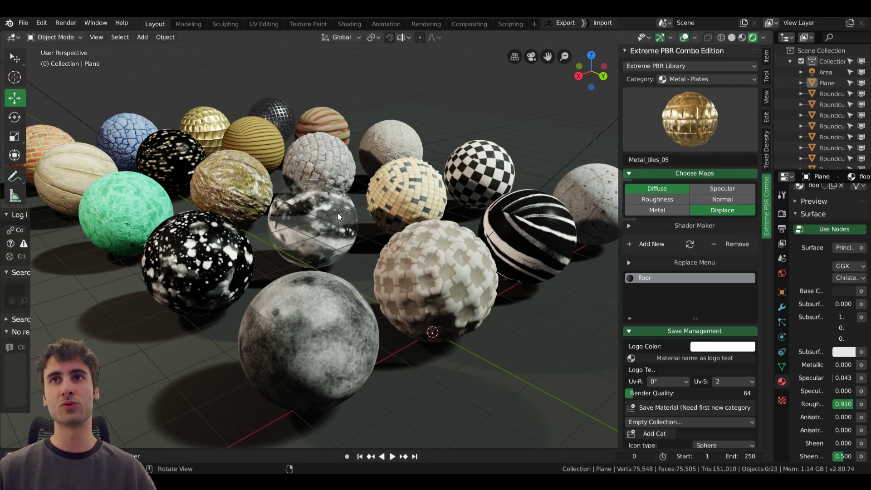
{"action": "middle_click_drag", "start_coordinate": [392, 189], "coordinate": [346, 240]}
Select the glass sphere and bring it to the centre of the view
{"action": "left_click", "coordinate": [387, 285]}
{"action": "scroll", "coordinate": [342, 254], "scroll_direction": "up", "scroll_amount": 4}
{"action": "scroll", "coordinate": [350, 236], "scroll_direction": "down", "scroll_amount": 4}
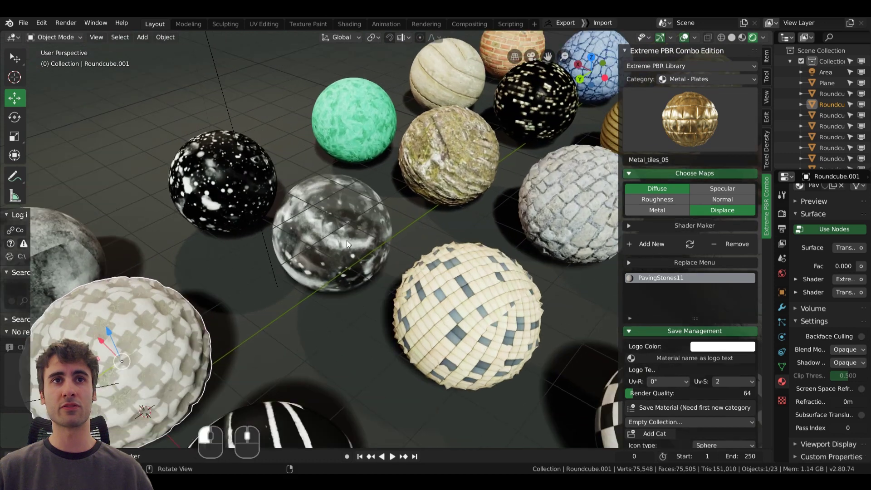
{"action": "left_click", "coordinate": [347, 241]}
{"action": "left_click", "coordinate": [692, 81]}
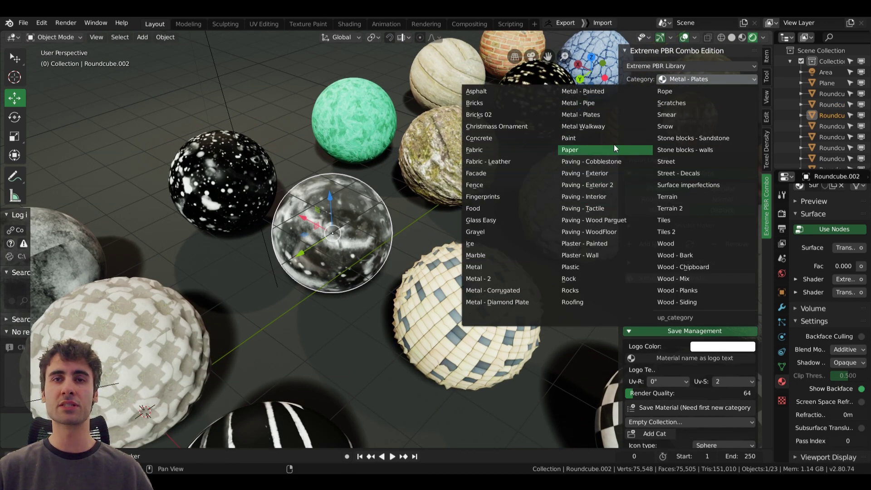
{"action": "middle_click_drag", "start_coordinate": [362, 254], "coordinate": [488, 315]}
{"action": "scroll", "coordinate": [320, 264], "scroll_direction": "up", "scroll_amount": 5}
{"action": "middle_click_drag", "start_coordinate": [320, 264], "coordinate": [457, 285], "text": "shift"}
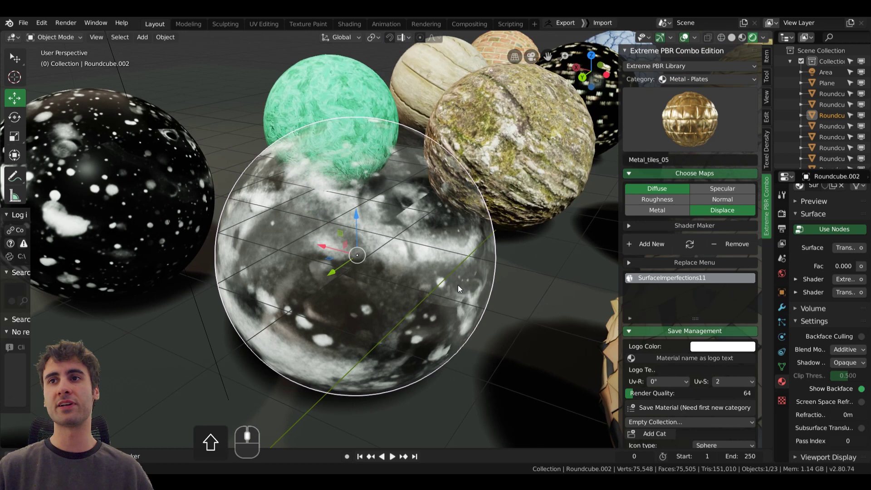
Check the glass material's blend mode, leaving it set to Additive
{"action": "left_click", "coordinate": [843, 353]}
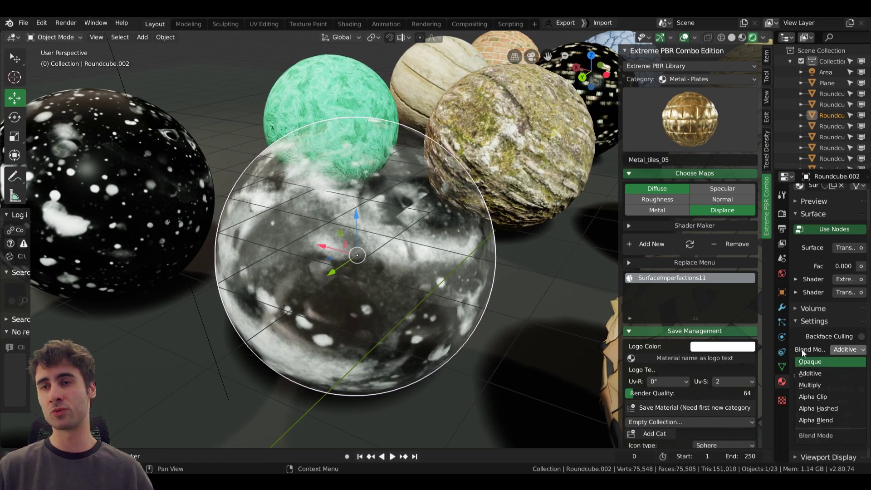
{"action": "left_click", "coordinate": [801, 353]}
{"action": "left_click", "coordinate": [844, 349]}
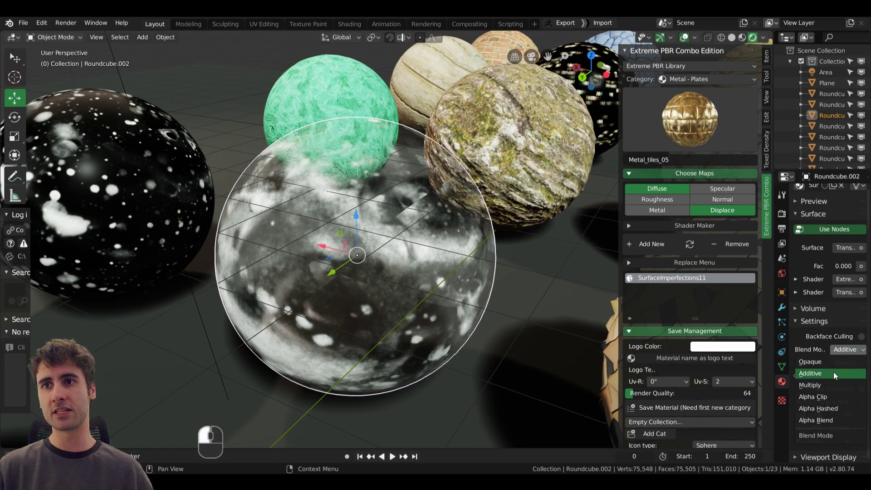
{"action": "scroll", "coordinate": [119, 191], "scroll_direction": "down", "scroll_amount": 3}
{"action": "middle_click_drag", "start_coordinate": [385, 240], "coordinate": [423, 269]}
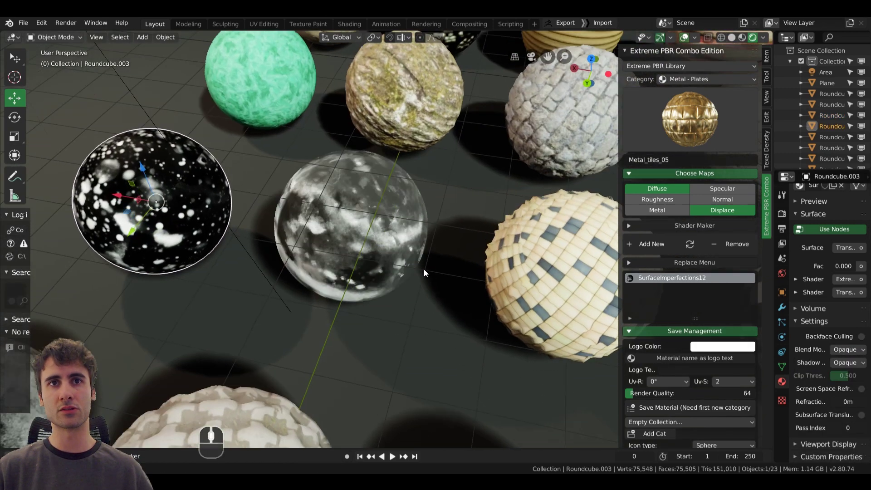
Select and deselect the black speckled sphere, then slide the view left over the spheres
{"action": "left_click", "coordinate": [476, 252]}
{"action": "key", "text": "alt+a"}
{"action": "middle_click_drag", "start_coordinate": [477, 255], "coordinate": [130, 251], "text": "shift"}
{"action": "scroll", "coordinate": [129, 251], "scroll_direction": "down", "scroll_amount": 5}
{"action": "middle_click_drag", "start_coordinate": [291, 264], "coordinate": [376, 277]}
{"action": "scroll", "coordinate": [375, 245], "scroll_direction": "up", "scroll_amount": 1}
Select the tiled facade sphere, orbit around the sphere row, then deselect it
{"action": "left_click", "coordinate": [372, 243]}
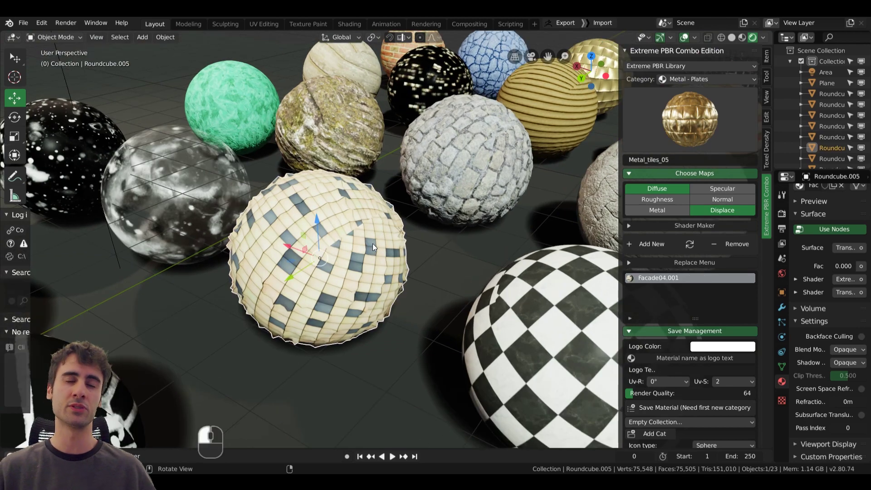
{"action": "scroll", "coordinate": [374, 242], "scroll_direction": "up", "scroll_amount": 1}
{"action": "middle_click_drag", "start_coordinate": [374, 242], "coordinate": [416, 198], "text": "shift"}
{"action": "scroll", "coordinate": [419, 233], "scroll_direction": "down", "scroll_amount": 4}
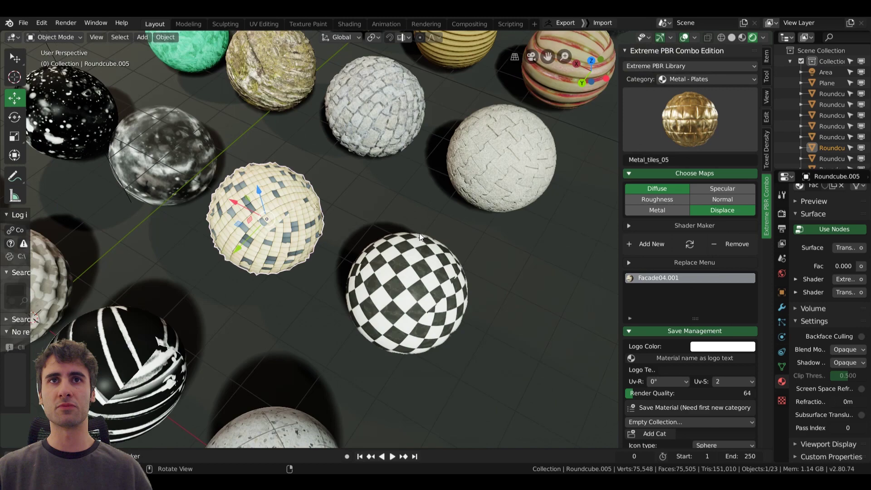
{"action": "middle_click_drag", "start_coordinate": [419, 233], "coordinate": [403, 215], "text": "shift"}
{"action": "scroll", "coordinate": [394, 254], "scroll_direction": "up", "scroll_amount": 4}
{"action": "key", "text": "alt+a"}
{"action": "middle_click_drag", "start_coordinate": [389, 298], "coordinate": [494, 333]}
{"action": "scroll", "coordinate": [413, 297], "scroll_direction": "up", "scroll_amount": 3}
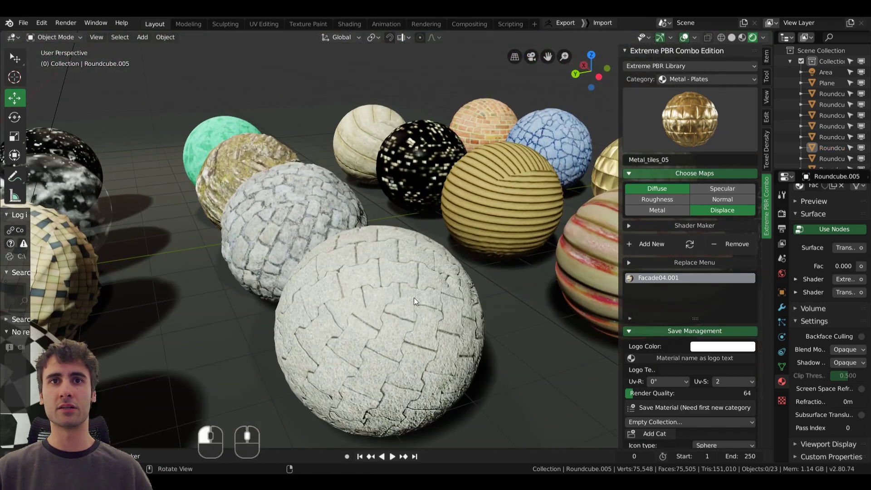
Select the large light paving sphere and set the library category to Paving - Cobblestone
{"action": "left_click", "coordinate": [414, 297]}
{"action": "left_click", "coordinate": [677, 80]}
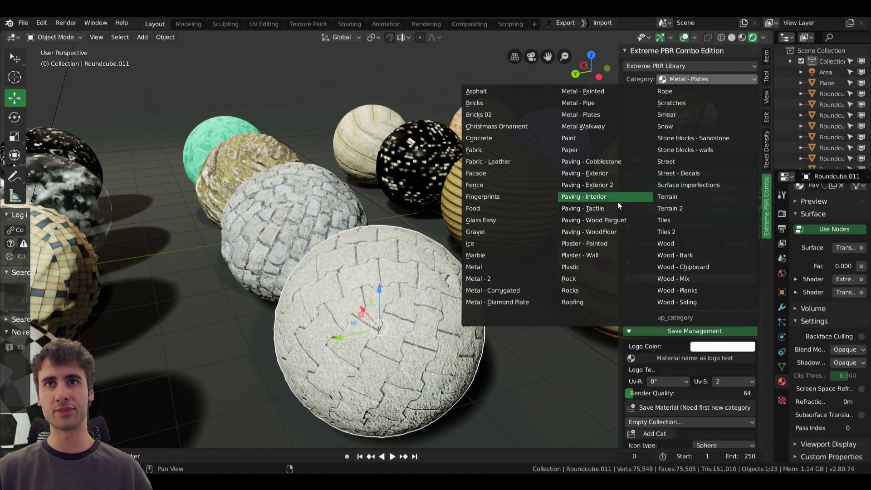
{"action": "left_click", "coordinate": [617, 161]}
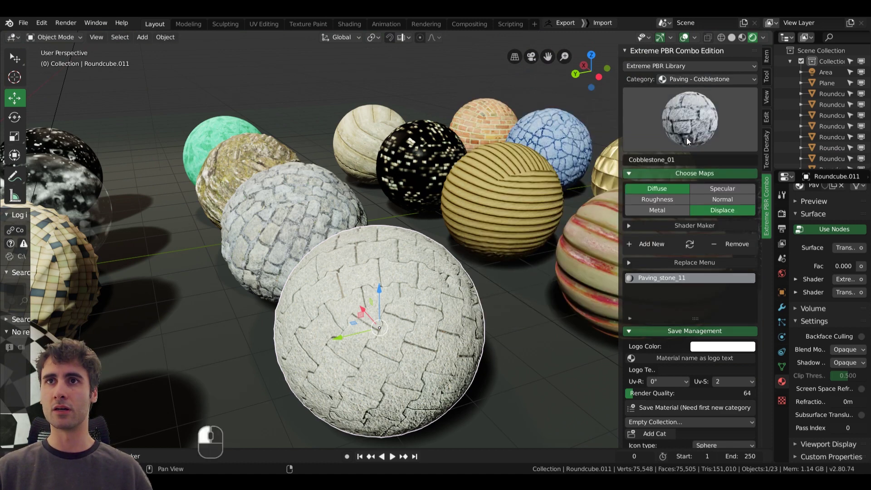
{"action": "left_click", "coordinate": [686, 137]}
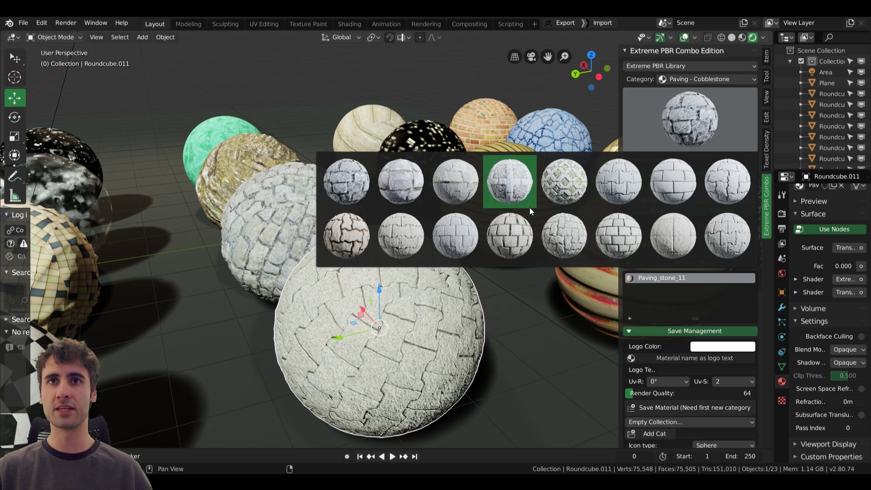
Apply Paving_stone_07 to the sphere in place of Paving_stone_11 and frame the result
{"action": "left_click", "coordinate": [500, 237]}
{"action": "middle_click_drag", "start_coordinate": [499, 237], "coordinate": [681, 219]}
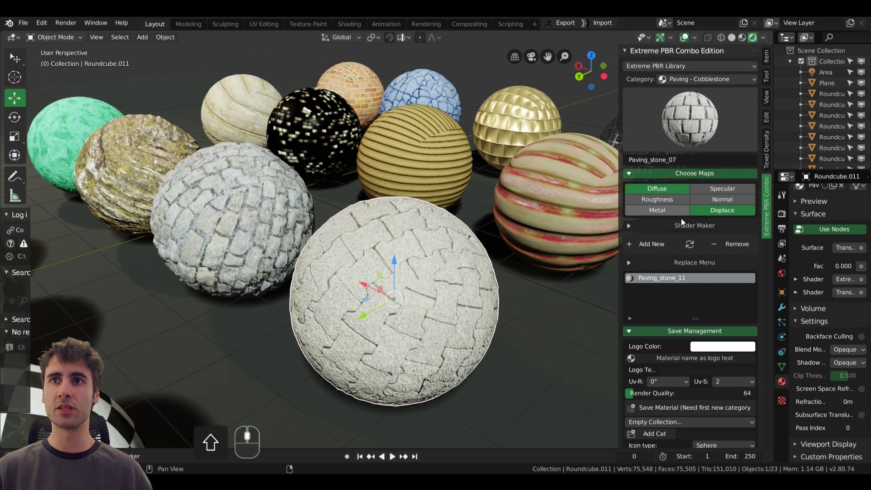
{"action": "left_click", "coordinate": [684, 250]}
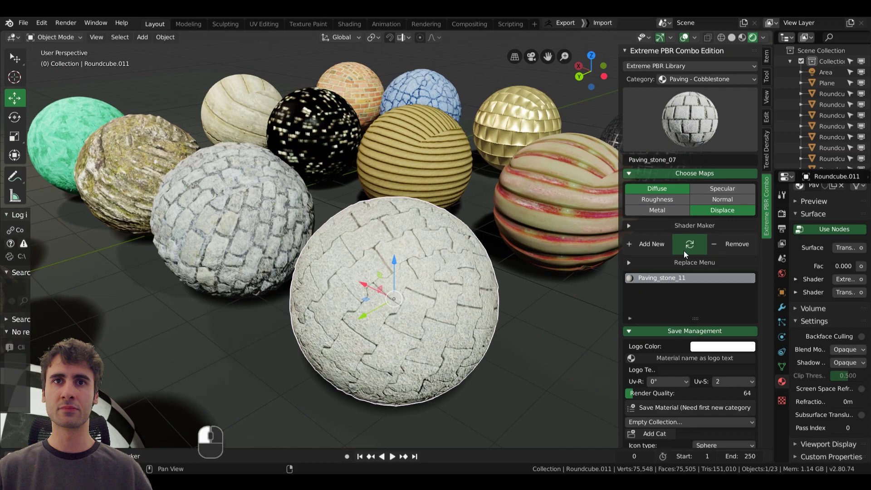
{"action": "middle_click_drag", "start_coordinate": [318, 227], "coordinate": [506, 260]}
{"action": "scroll", "coordinate": [407, 218], "scroll_direction": "up", "scroll_amount": 5}
In Edit Mode, set the paving texture's UV scale to 0.907 and offset to X -6.120, Y -11.220
{"action": "key", "text": "Tab"}
{"action": "scroll", "coordinate": [694, 309], "scroll_direction": "down", "scroll_amount": 7}
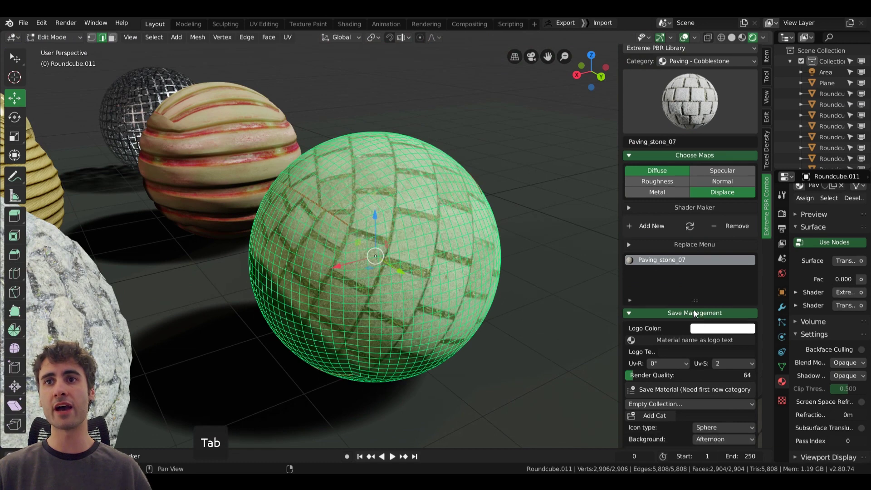
{"action": "scroll", "coordinate": [691, 308], "scroll_direction": "down", "scroll_amount": 2}
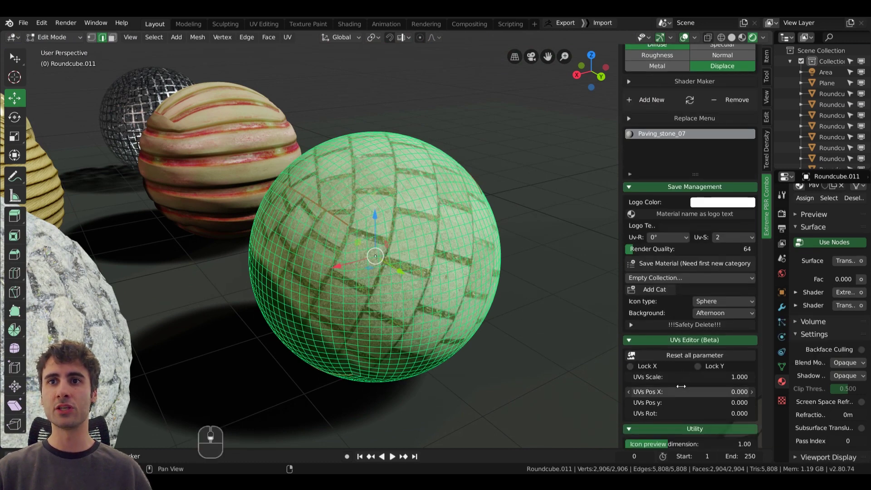
{"action": "mouse_move", "coordinate": [669, 359]}
{"action": "left_mouse_down"}
{"action": "mouse_move", "coordinate": [633, 358]}
{"action": "mouse_move", "coordinate": [661, 358]}
{"action": "left_mouse_up"}
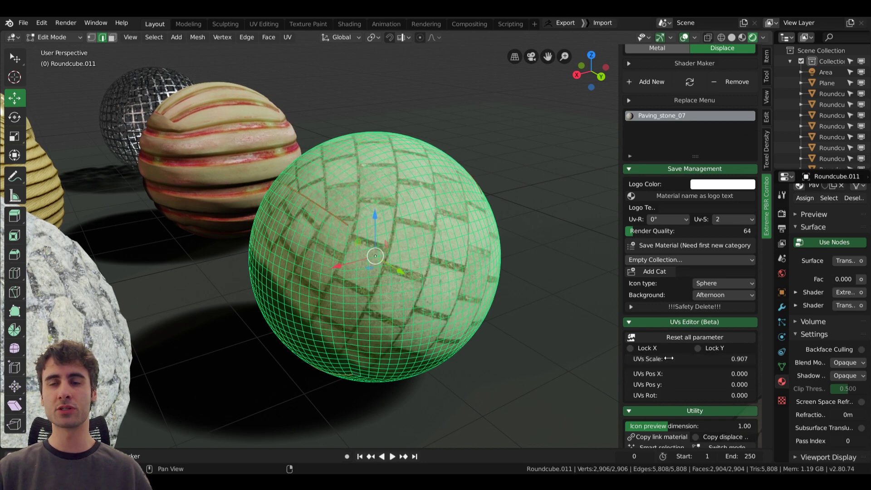
{"action": "scroll", "coordinate": [669, 359], "scroll_direction": "down", "scroll_amount": 4}
{"action": "left_click_drag", "start_coordinate": [672, 301], "coordinate": [635, 315]}
Orbit around the sphere row and toggle Edit Mode to compare the shifted texture
{"action": "middle_click_drag", "start_coordinate": [372, 190], "coordinate": [329, 190]}
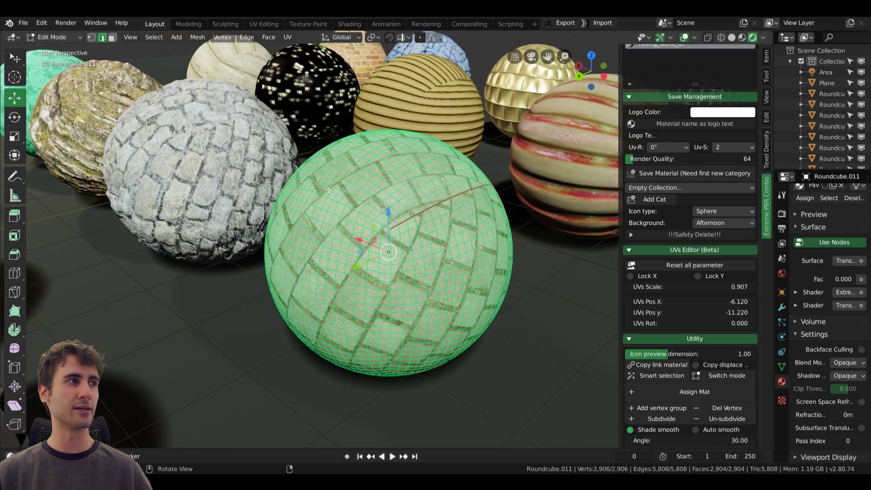
{"action": "middle_click_drag", "start_coordinate": [328, 190], "coordinate": [357, 190]}
{"action": "key", "text": "Tab"}
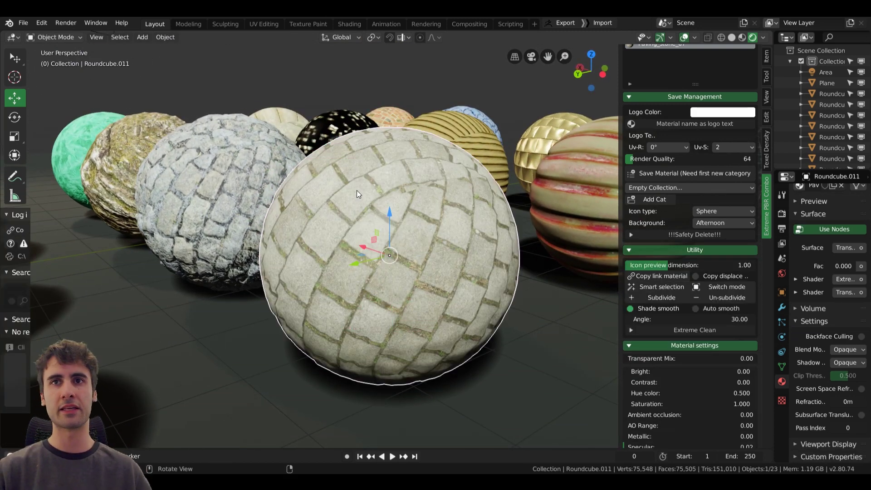
{"action": "key", "text": "Tab"}
{"action": "key", "text": "Tab"}
{"action": "key", "text": "Tab"}
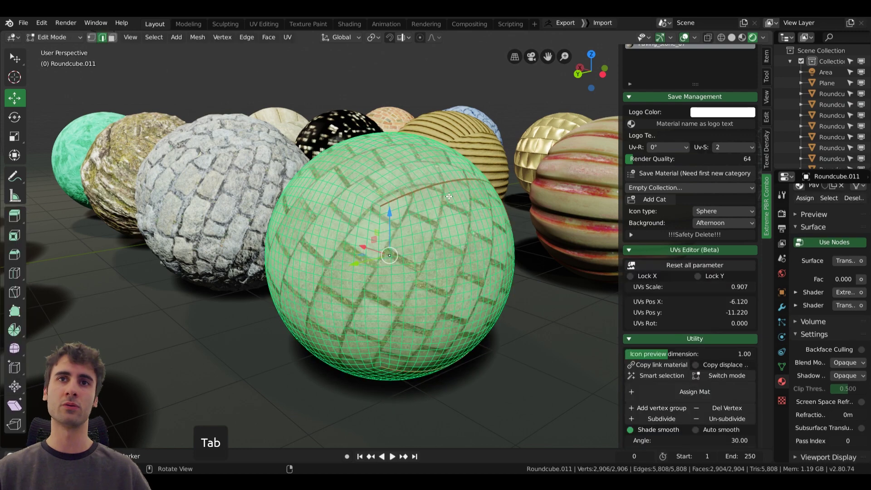
{"action": "key", "text": "Tab"}
{"action": "key", "text": "Tab"}
{"action": "key", "text": "Tab"}
{"action": "key", "text": "Tab"}
{"action": "key", "text": "Tab"}
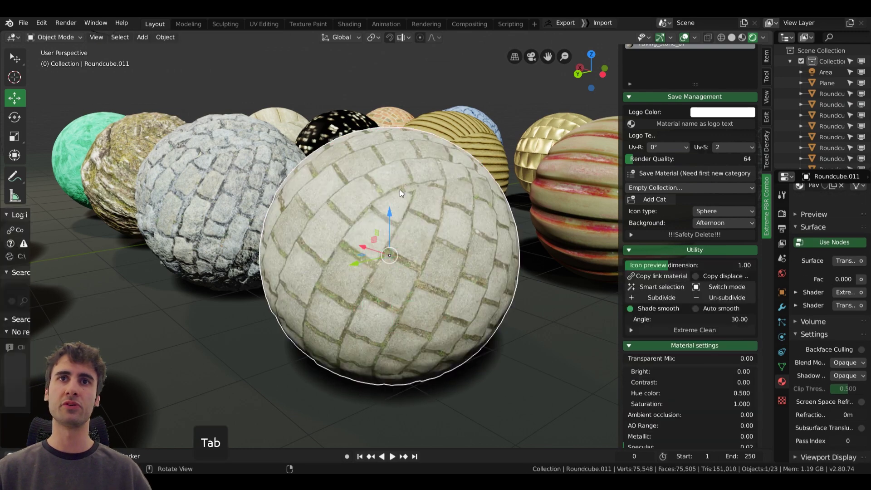
{"action": "key", "text": "Tab"}
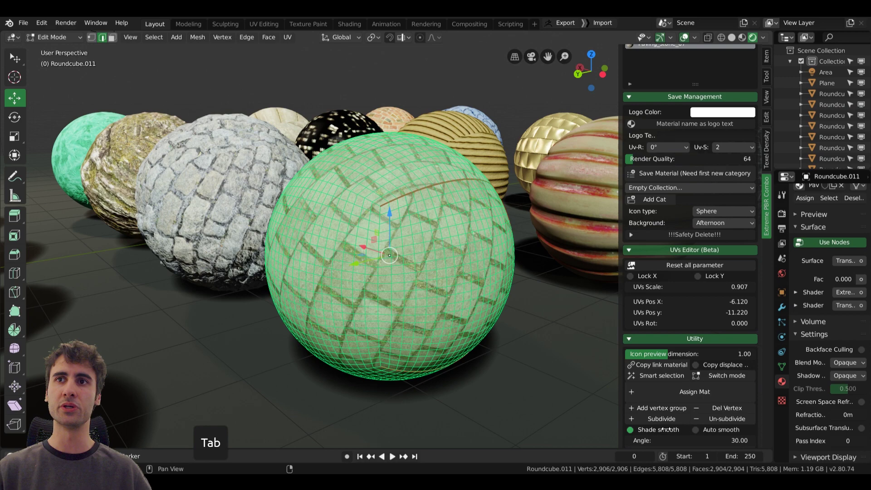
{"action": "key", "text": "Tab"}
{"action": "scroll", "coordinate": [443, 204], "scroll_direction": "down", "scroll_amount": 5}
{"action": "middle_click_drag", "start_coordinate": [443, 204], "coordinate": [426, 231]}
{"action": "scroll", "coordinate": [691, 228], "scroll_direction": "down", "scroll_amount": 3}
{"action": "scroll", "coordinate": [685, 245], "scroll_direction": "up", "scroll_amount": 3}
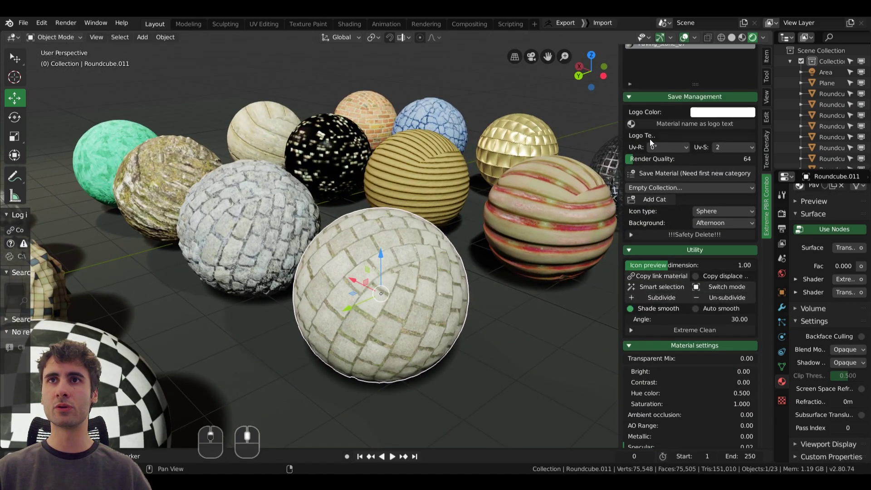
{"action": "scroll", "coordinate": [649, 140], "scroll_direction": "up", "scroll_amount": 1}
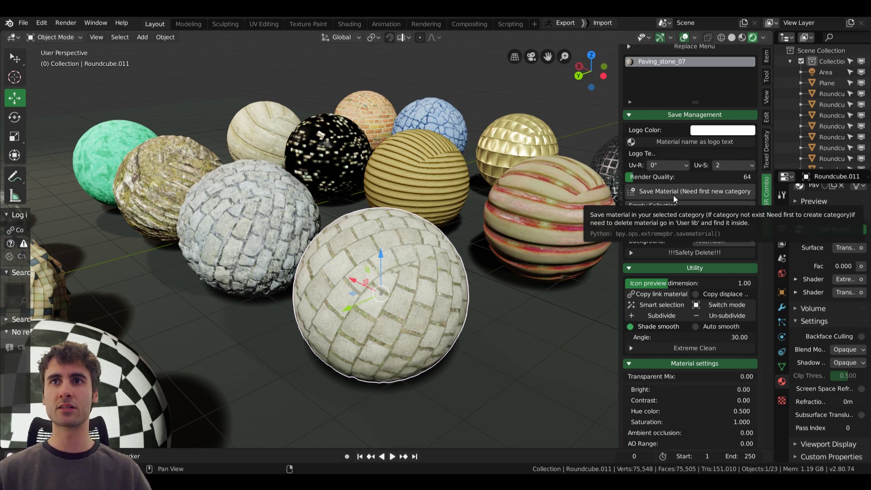
{"action": "middle_click_drag", "start_coordinate": [452, 296], "coordinate": [453, 283]}
{"action": "key", "text": "ctrl+alt+u"}
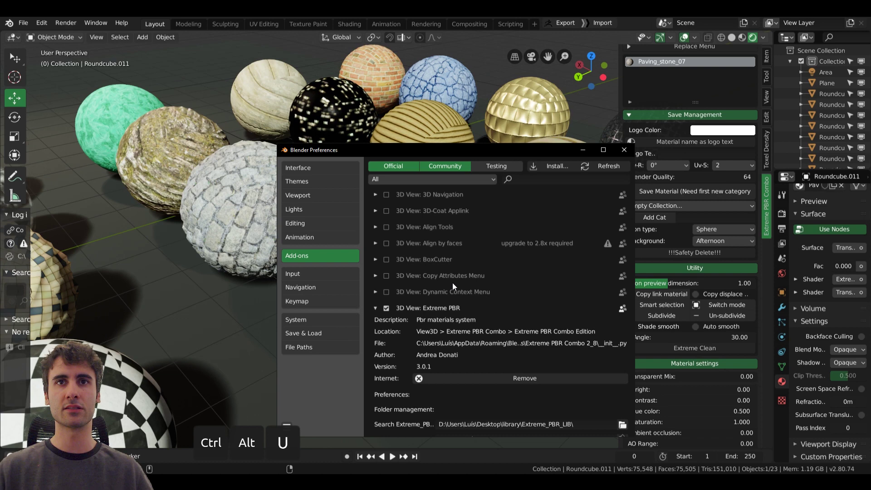
{"action": "scroll", "coordinate": [466, 288], "scroll_direction": "down", "scroll_amount": 6}
{"action": "scroll", "coordinate": [505, 196], "scroll_direction": "down", "scroll_amount": 1}
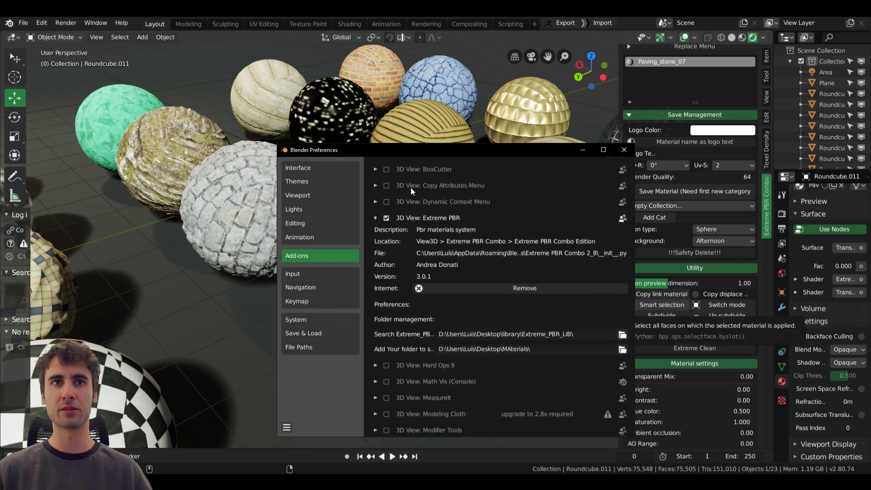
{"action": "left_click_drag", "start_coordinate": [421, 149], "coordinate": [444, 122]}
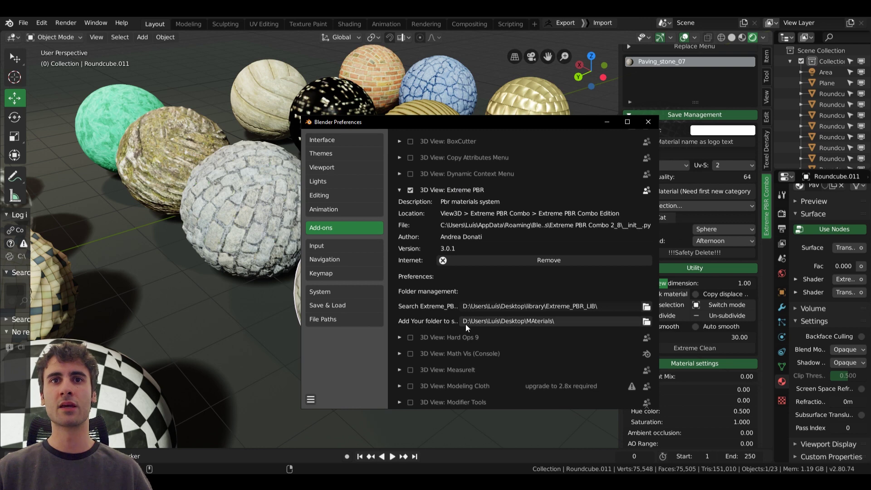
{"action": "scroll", "coordinate": [544, 318], "scroll_direction": "down", "scroll_amount": 1}
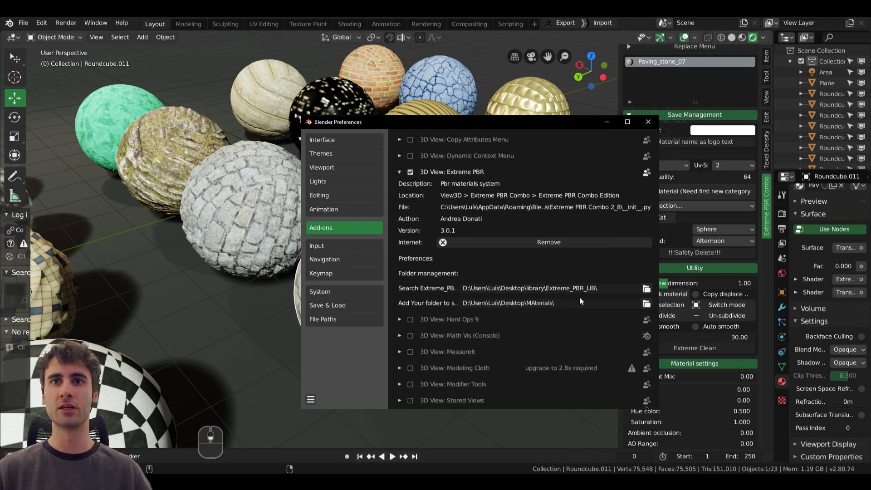
{"action": "left_click", "coordinate": [648, 122]}
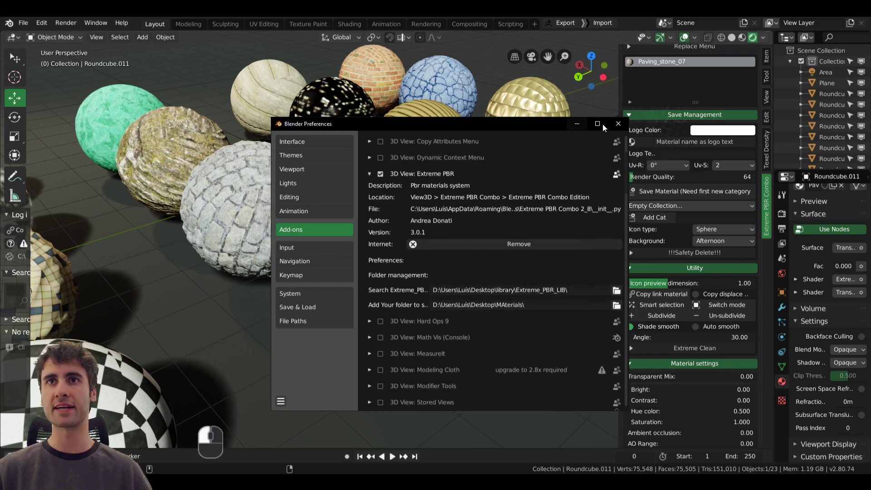
{"action": "middle_click_drag", "start_coordinate": [580, 148], "coordinate": [400, 276]}
{"action": "left_click", "coordinate": [400, 276], "text": "shift"}
{"action": "middle_click_drag", "start_coordinate": [327, 225], "coordinate": [372, 286], "text": "shift"}
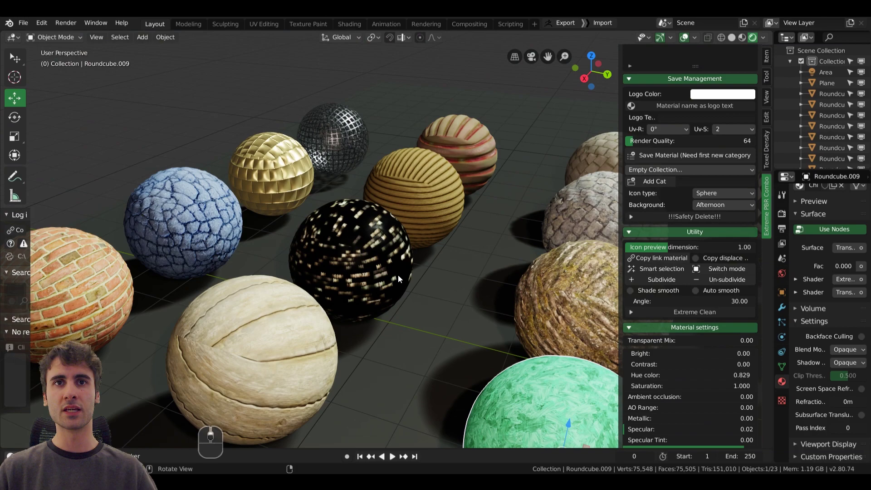
{"action": "middle_click_drag", "start_coordinate": [428, 257], "coordinate": [386, 287]}
{"action": "left_click", "coordinate": [396, 260]}
{"action": "scroll", "coordinate": [354, 233], "scroll_direction": "down", "scroll_amount": 3}
{"action": "scroll", "coordinate": [699, 266], "scroll_direction": "up", "scroll_amount": 10}
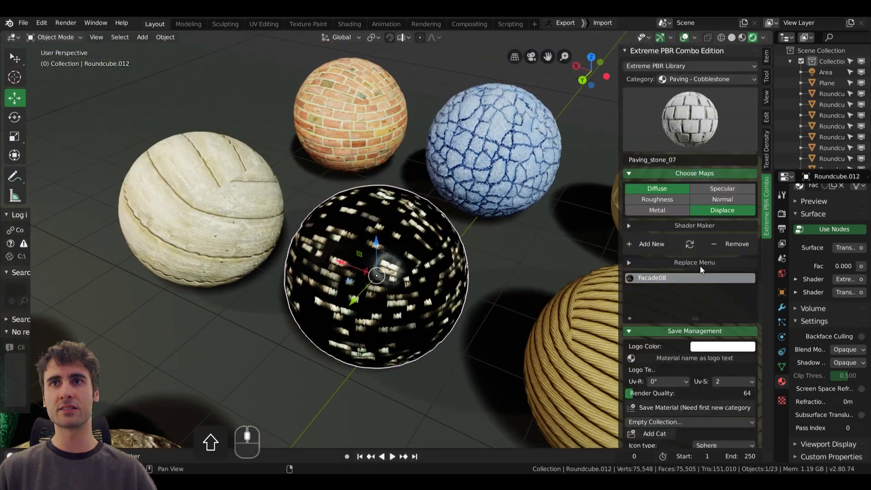
{"action": "left_click", "coordinate": [690, 80]}
{"action": "left_click", "coordinate": [690, 81]}
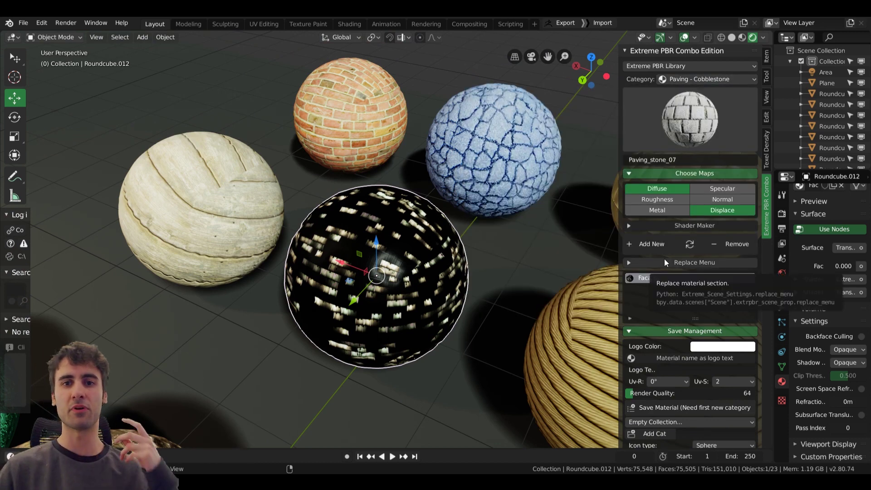
{"action": "scroll", "coordinate": [667, 276], "scroll_direction": "down", "scroll_amount": 15}
{"action": "scroll", "coordinate": [431, 273], "scroll_direction": "down", "scroll_amount": 3}
{"action": "middle_click_drag", "start_coordinate": [430, 273], "coordinate": [431, 199]}
{"action": "scroll", "coordinate": [410, 267], "scroll_direction": "up", "scroll_amount": 3}
Select the black facade sphere and take its displacement Strength from 13.43 down to 2.12
{"action": "left_click", "coordinate": [568, 186]}
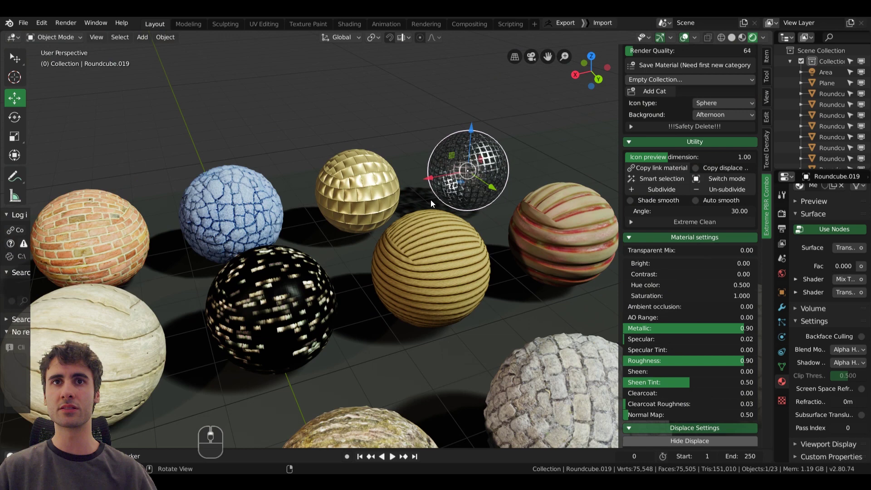
{"action": "left_click", "coordinate": [320, 276]}
{"action": "middle_click_drag", "start_coordinate": [320, 277], "coordinate": [355, 266]}
{"action": "scroll", "coordinate": [355, 266], "scroll_direction": "up", "scroll_amount": 1}
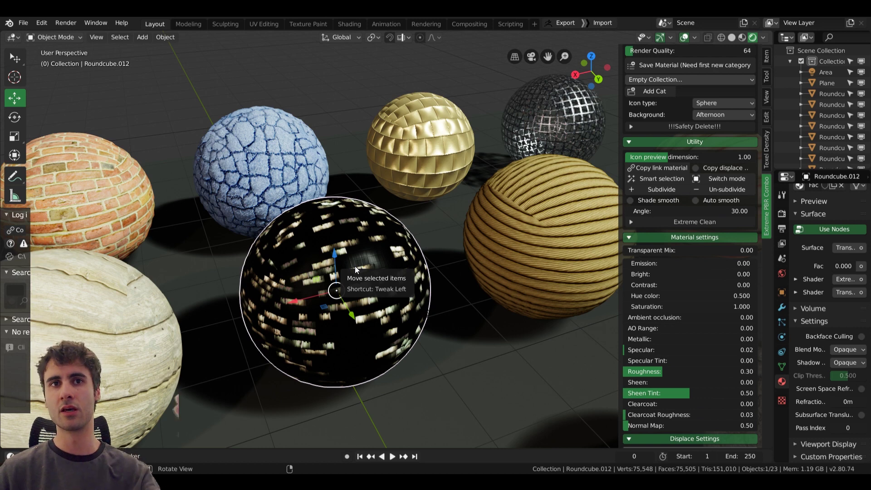
{"action": "scroll", "coordinate": [697, 295], "scroll_direction": "down", "scroll_amount": 5}
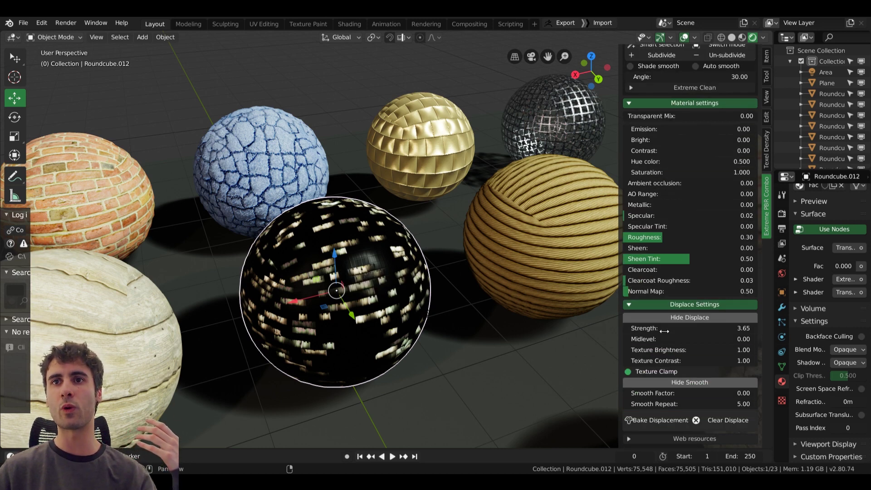
{"action": "mouse_move", "coordinate": [664, 331]}
{"action": "left_mouse_down"}
{"action": "mouse_move", "coordinate": [717, 331]}
{"action": "mouse_move", "coordinate": [658, 328]}
{"action": "left_mouse_up"}
{"action": "middle_click_drag", "start_coordinate": [345, 267], "coordinate": [293, 262]}
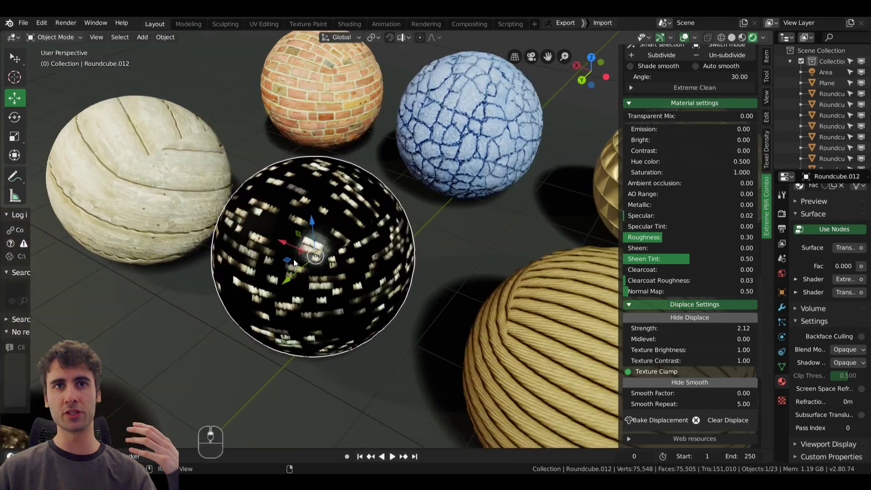
{"action": "scroll", "coordinate": [294, 262], "scroll_direction": "up", "scroll_amount": 1}
{"action": "scroll", "coordinate": [708, 196], "scroll_direction": "up", "scroll_amount": 15}
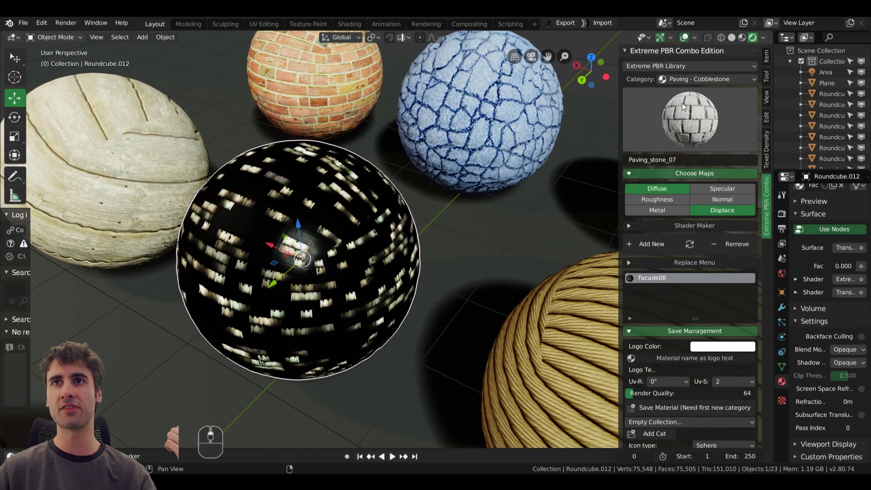
Switch the Extreme PBR category from Fabric to Facade and choose Facade07 from the thumbnails
{"action": "left_click", "coordinate": [682, 102]}
{"action": "left_click", "coordinate": [688, 79]}
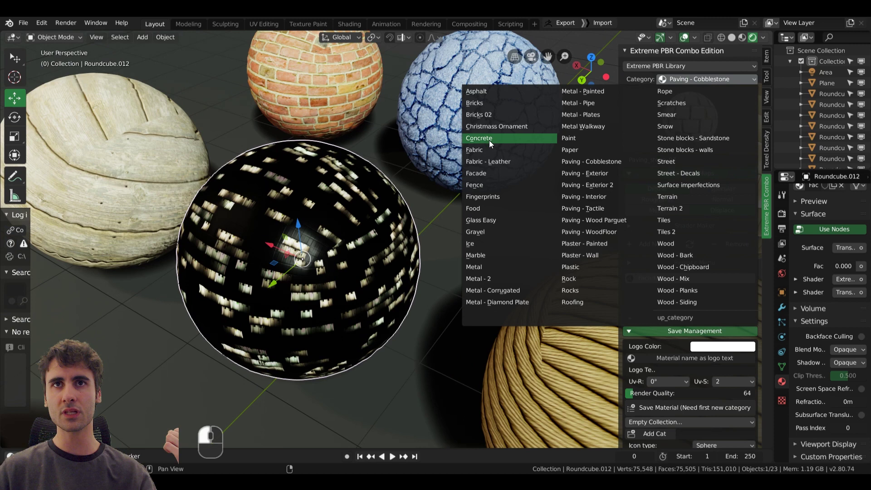
{"action": "left_click", "coordinate": [486, 147]}
{"action": "left_click", "coordinate": [673, 82]}
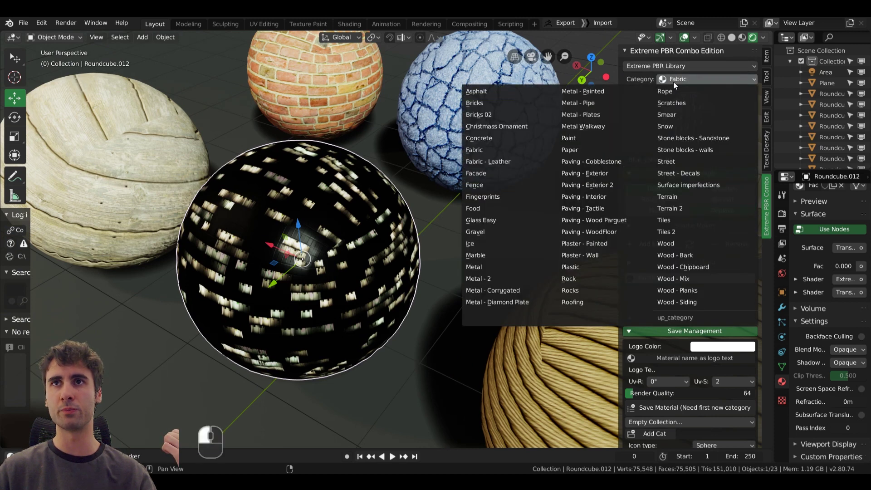
{"action": "left_click", "coordinate": [496, 174]}
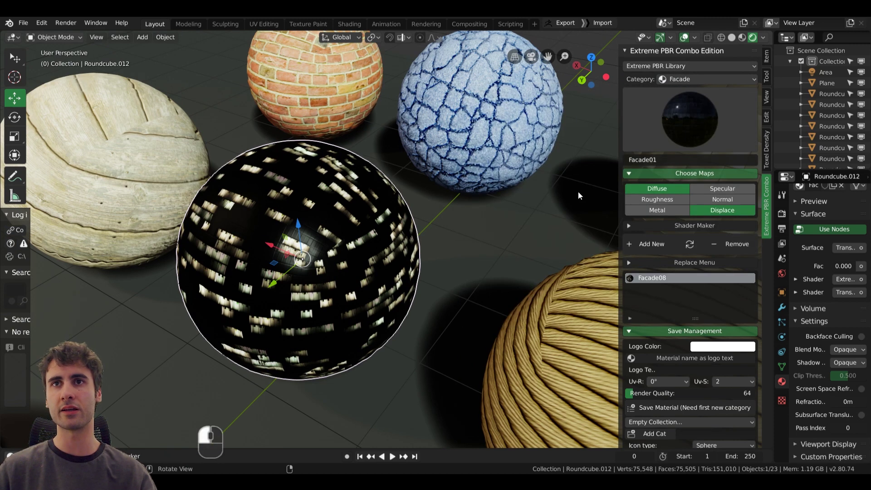
{"action": "left_click", "coordinate": [684, 125]}
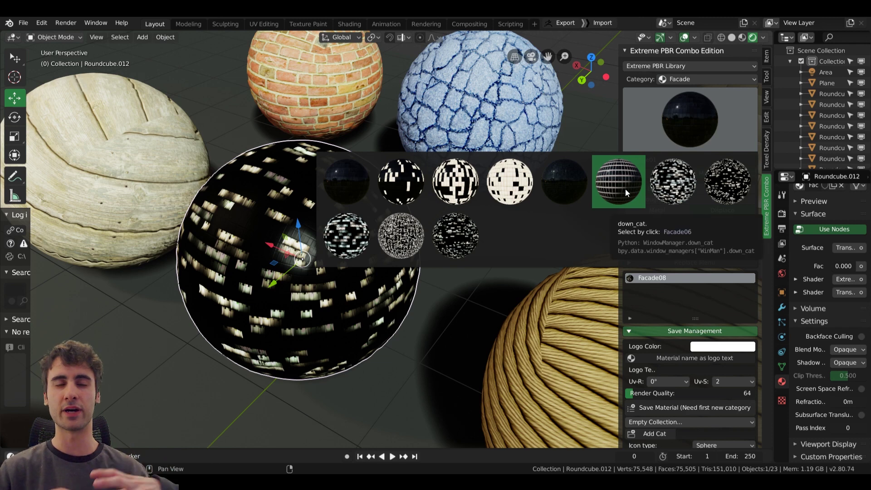
{"action": "left_click", "coordinate": [725, 190]}
{"action": "left_click", "coordinate": [689, 119]}
{"action": "left_click", "coordinate": [673, 182]}
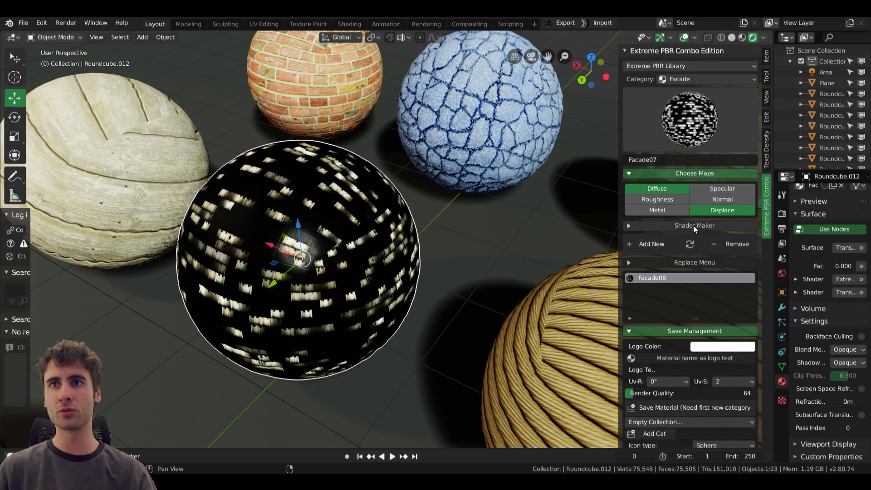
Apply Facade07 to the black sphere, then drag its displacement Strength down to 0.02
{"action": "left_click", "coordinate": [688, 250]}
{"action": "scroll", "coordinate": [717, 292], "scroll_direction": "down", "scroll_amount": 15}
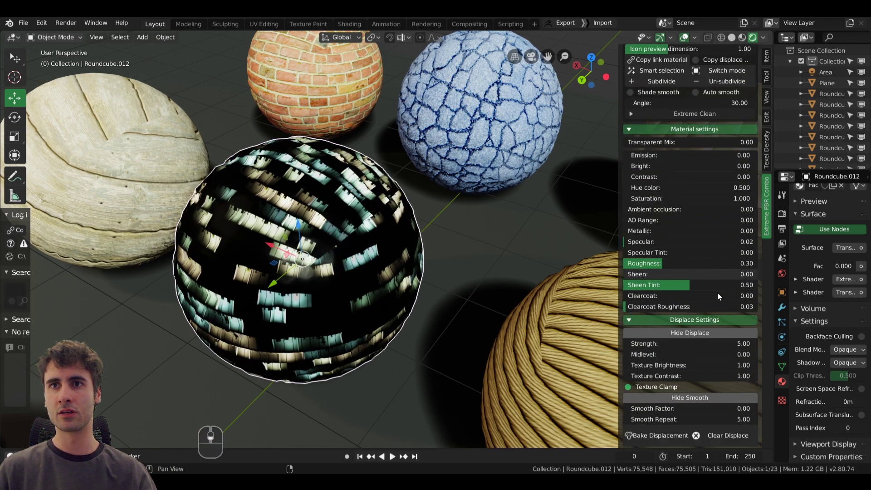
{"action": "scroll", "coordinate": [716, 291], "scroll_direction": "down", "scroll_amount": 1}
{"action": "left_click_drag", "start_coordinate": [698, 328], "coordinate": [645, 327]}
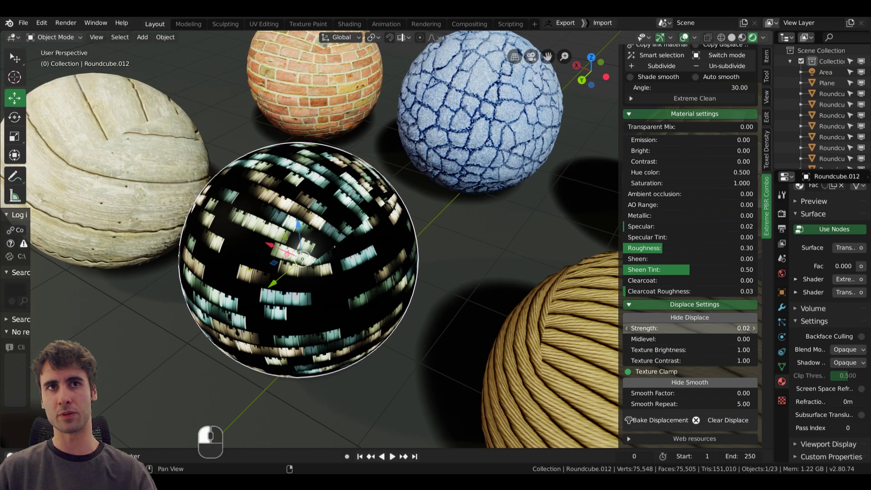
{"action": "scroll", "coordinate": [462, 231], "scroll_direction": "down", "scroll_amount": 6}
Deselect the sphere and orbit out to an oblique view of both sphere rows
{"action": "middle_click_drag", "start_coordinate": [462, 200], "coordinate": [373, 337]}
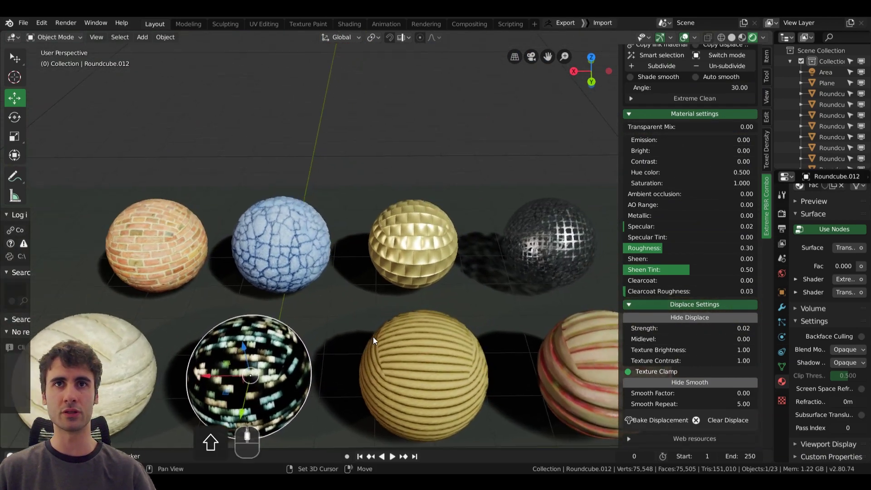
{"action": "scroll", "coordinate": [373, 336], "scroll_direction": "up", "scroll_amount": 3}
{"action": "key", "text": "alt+a"}
{"action": "middle_click_drag", "start_coordinate": [296, 246], "coordinate": [420, 214], "text": "shift"}
{"action": "scroll", "coordinate": [400, 261], "scroll_direction": "down", "scroll_amount": 3}
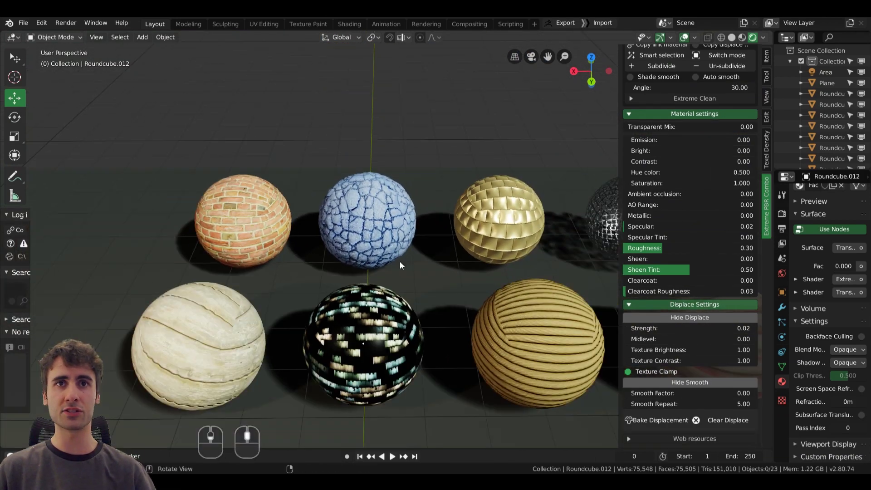
{"action": "middle_click_drag", "start_coordinate": [400, 265], "coordinate": [460, 227]}
{"action": "scroll", "coordinate": [490, 256], "scroll_direction": "down", "scroll_amount": 3}
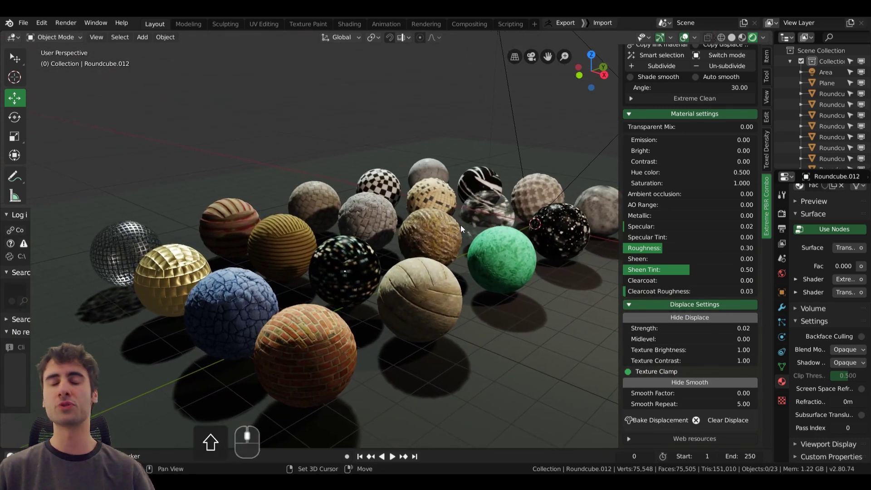